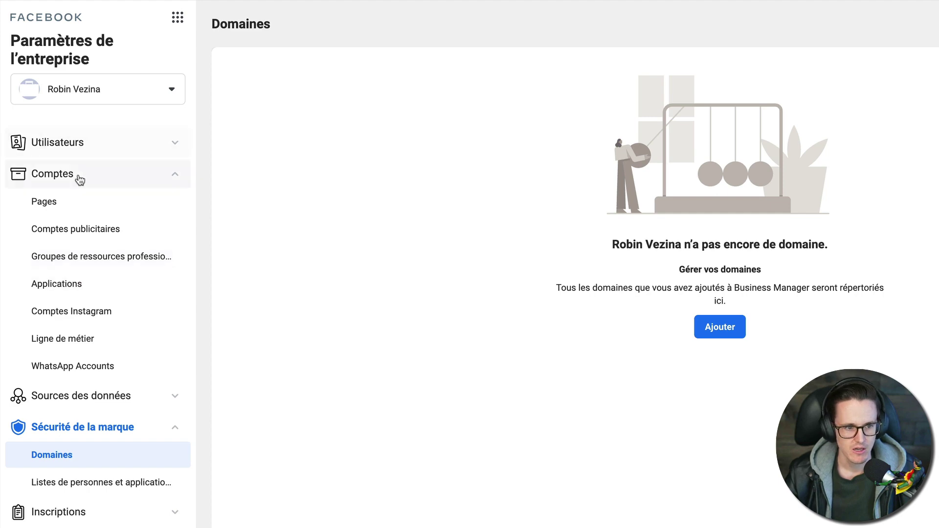
Locate the Domaines page of the Sécurité de la marque section in the business settings
{"action": "scroll", "coordinate": [78, 187], "scroll_direction": "down", "scroll_amount": 3}
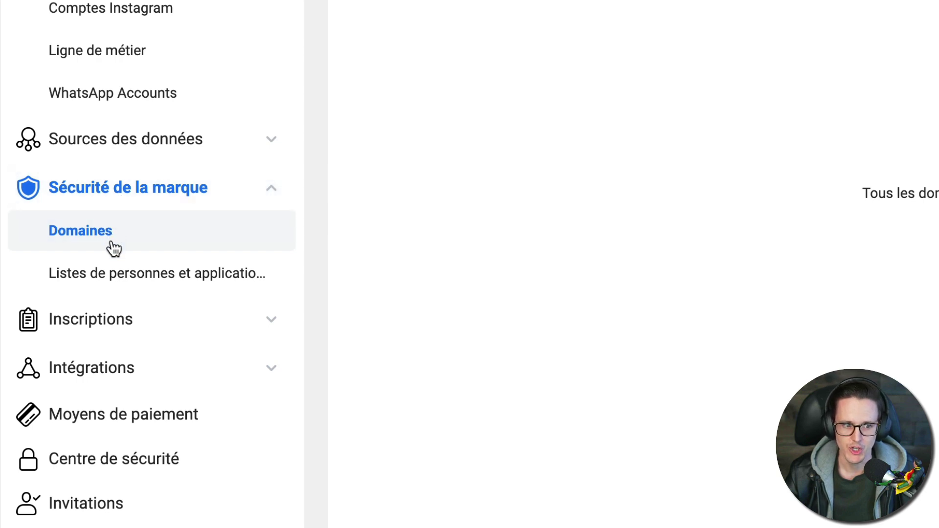
{"action": "left_click", "coordinate": [138, 192]}
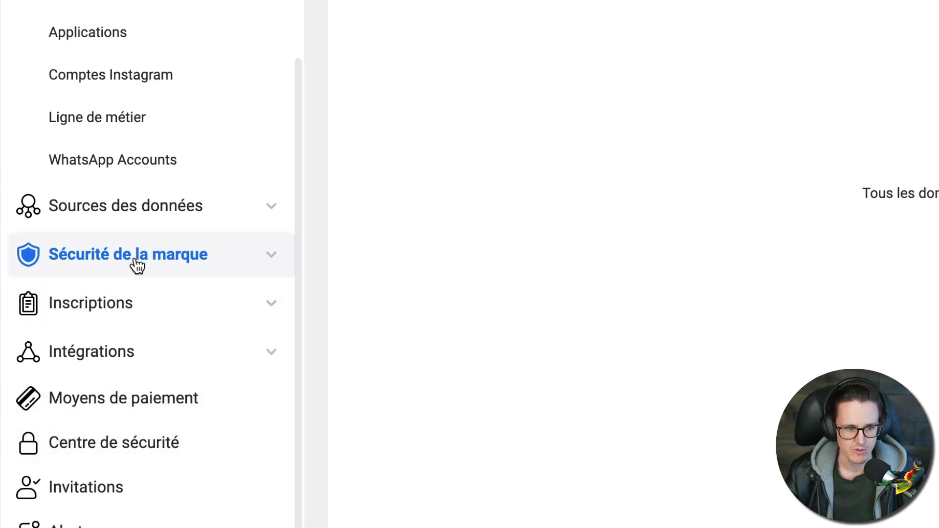
{"action": "left_click", "coordinate": [138, 265]}
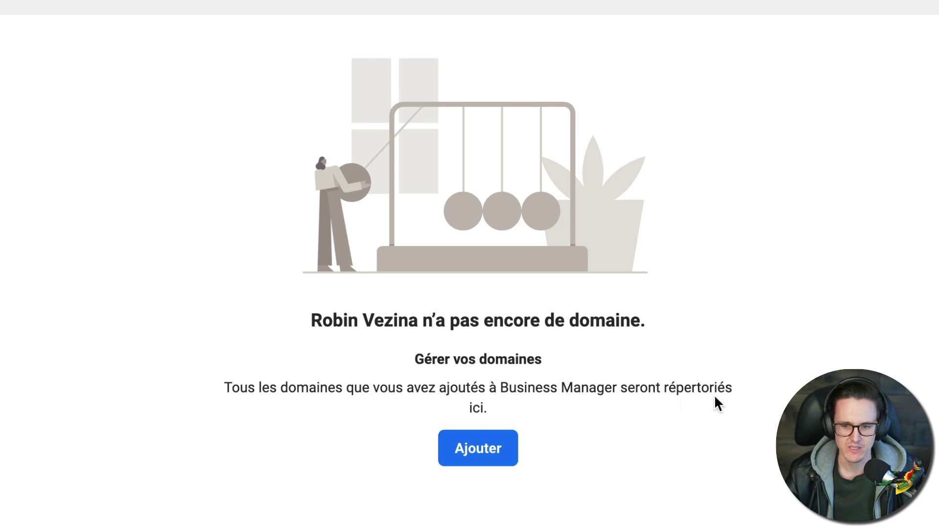
Add the website's domain name, without www, to the business account
{"action": "left_click", "coordinate": [499, 456]}
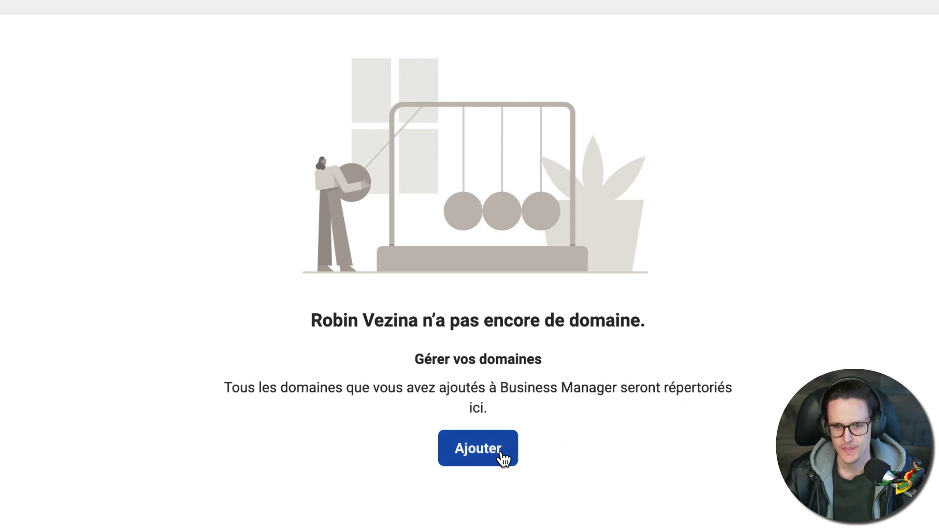
{"action": "left_click", "coordinate": [502, 454]}
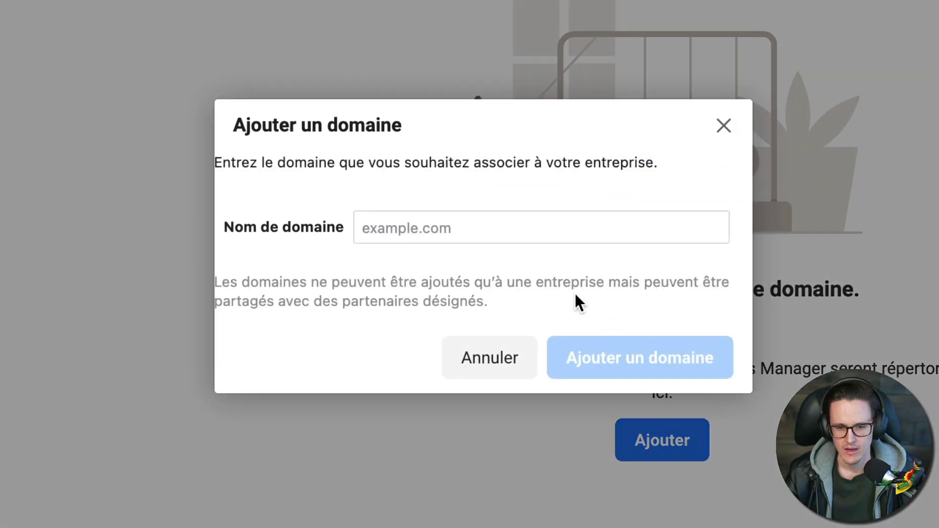
{"action": "left_click", "coordinate": [448, 238]}
{"action": "type", "text": "r"}
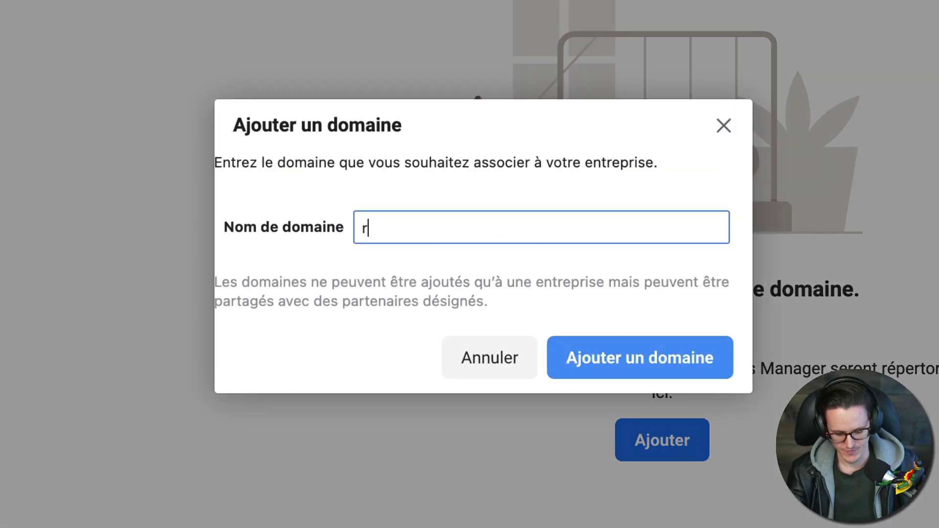
{"action": "type", "text": "obinvezina"}
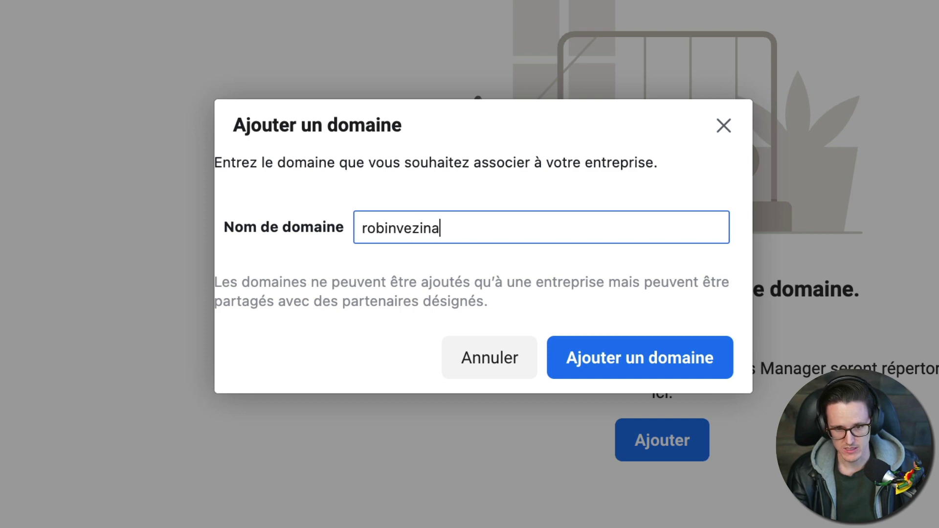
{"action": "type", "text": ".com"}
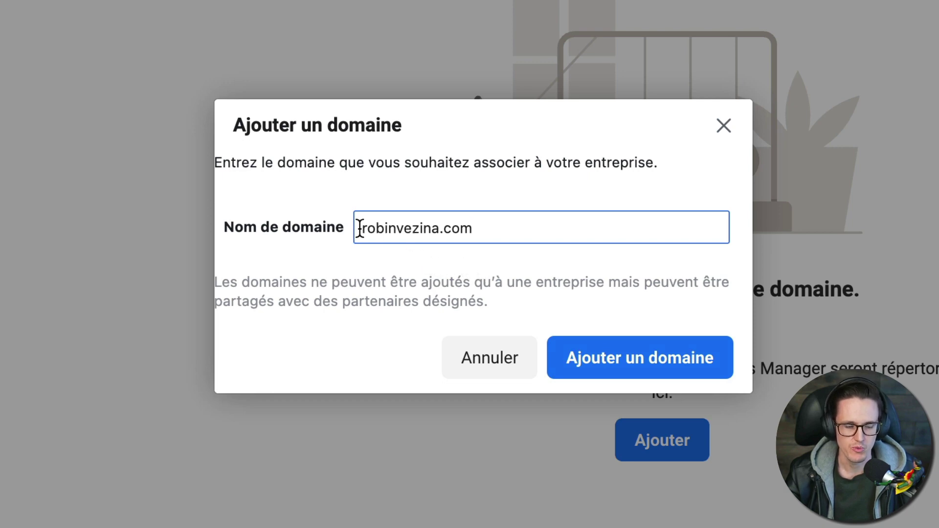
{"action": "left_click_drag", "start_coordinate": [360, 228], "coordinate": [561, 275]}
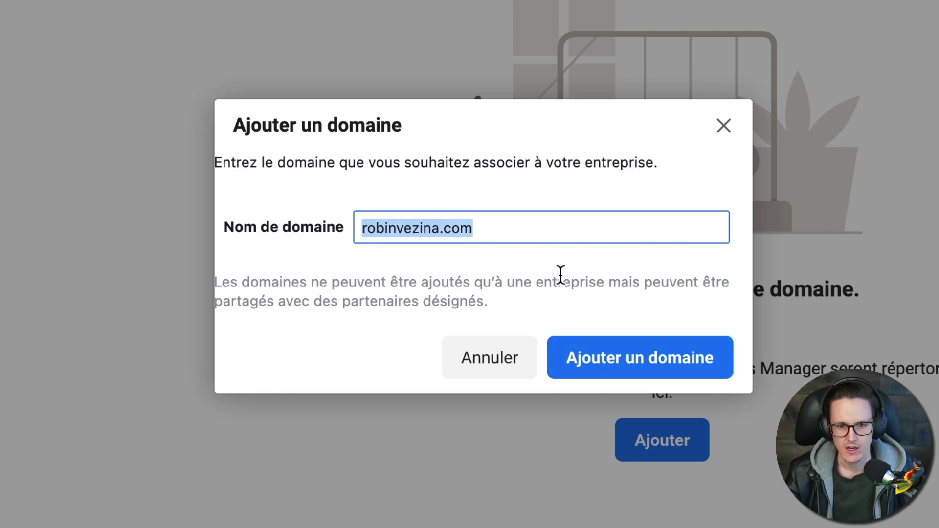
{"action": "left_click", "coordinate": [622, 359]}
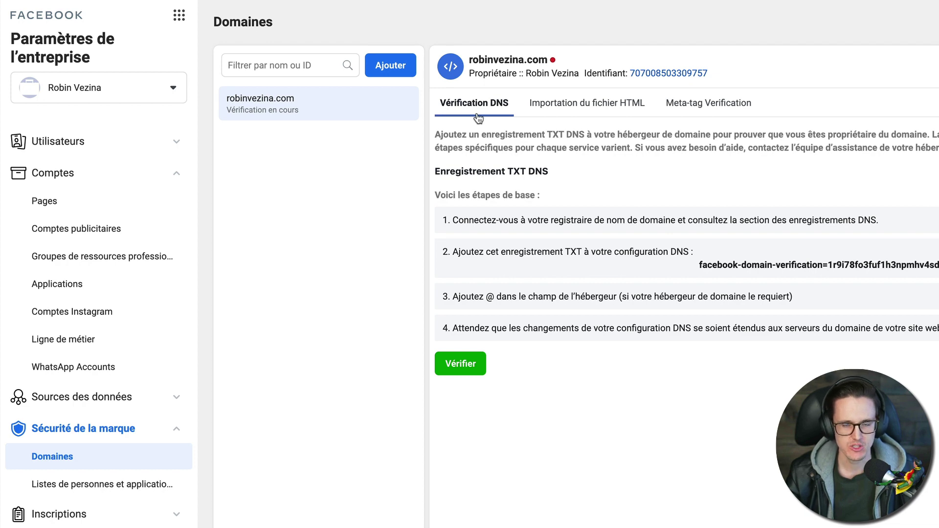
Compare the Importation du fichier HTML and Meta-tag Verification instructions, then return to the Vérification DNS method
{"action": "left_click", "coordinate": [616, 103]}
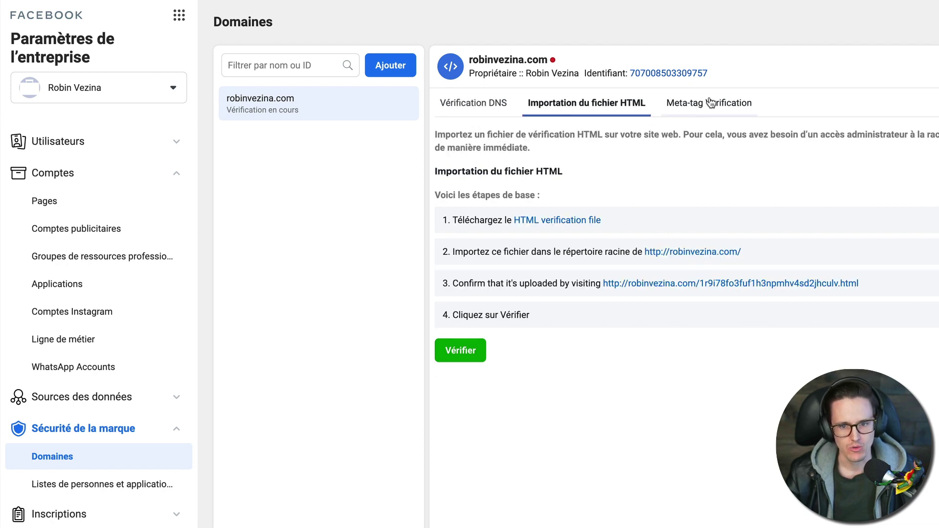
{"action": "left_click", "coordinate": [711, 103]}
{"action": "left_click", "coordinate": [602, 107]}
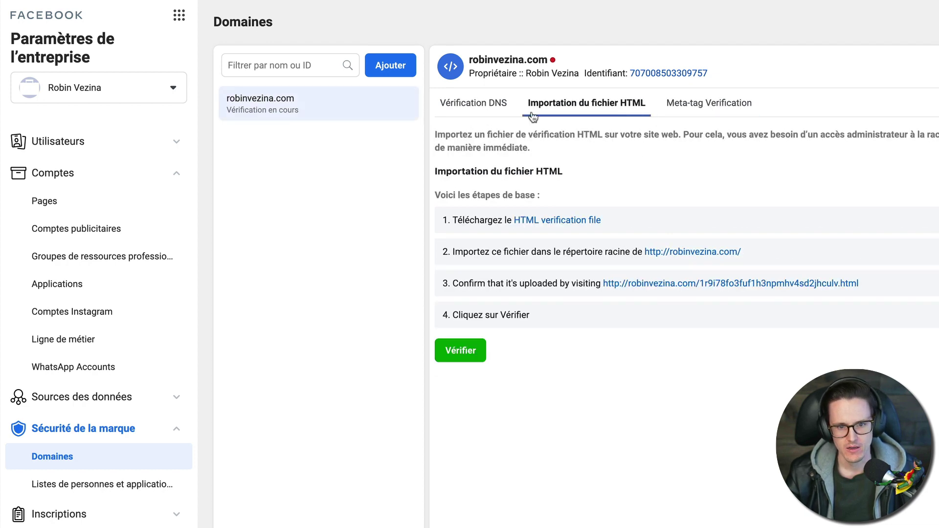
{"action": "left_click", "coordinate": [707, 104]}
{"action": "left_click", "coordinate": [609, 111]}
{"action": "left_click", "coordinate": [702, 104]}
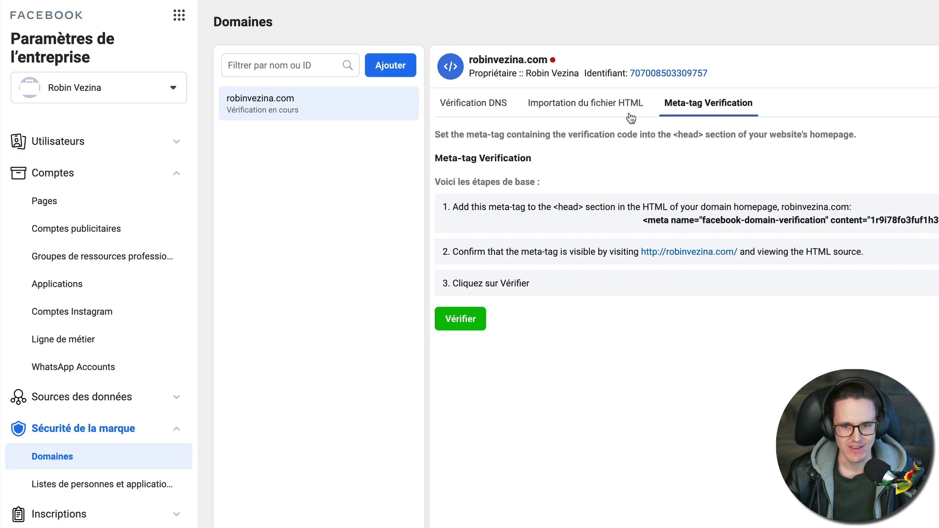
{"action": "left_click", "coordinate": [615, 114]}
{"action": "left_click", "coordinate": [672, 105]}
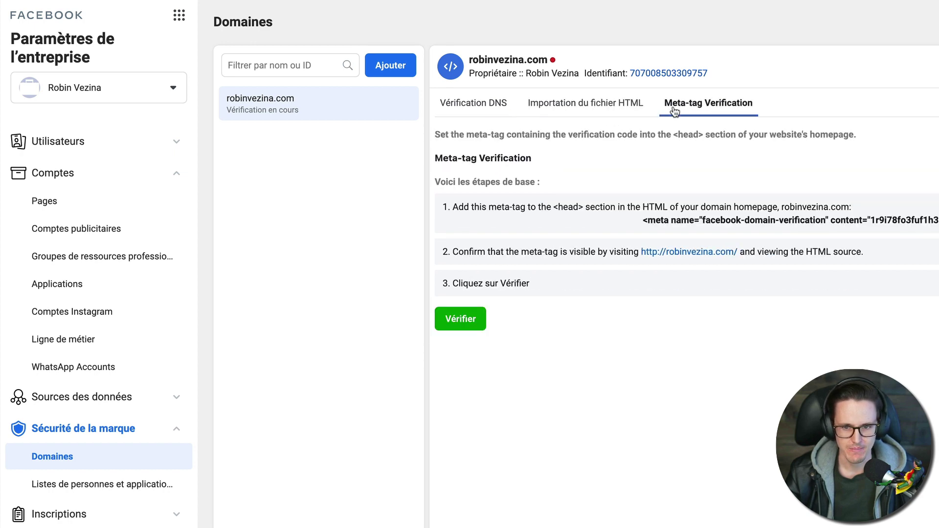
{"action": "left_click", "coordinate": [553, 103]}
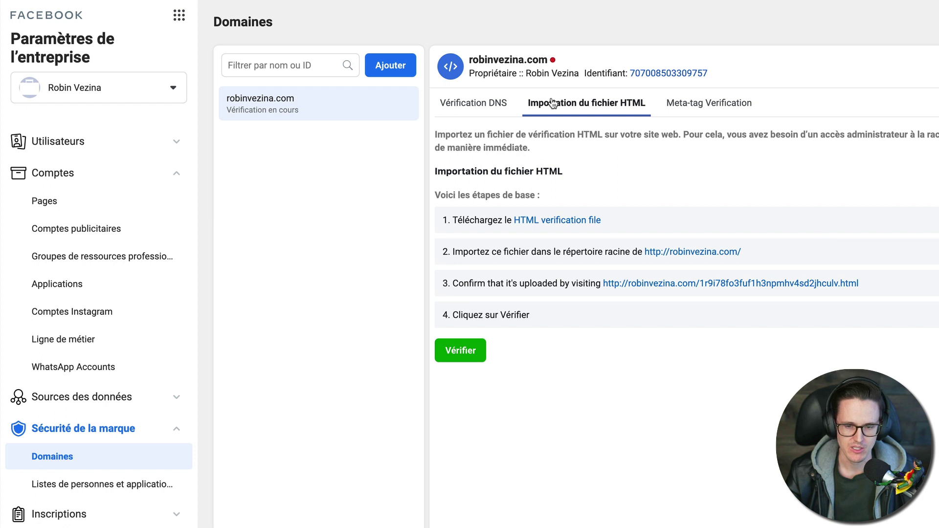
{"action": "left_click", "coordinate": [475, 111]}
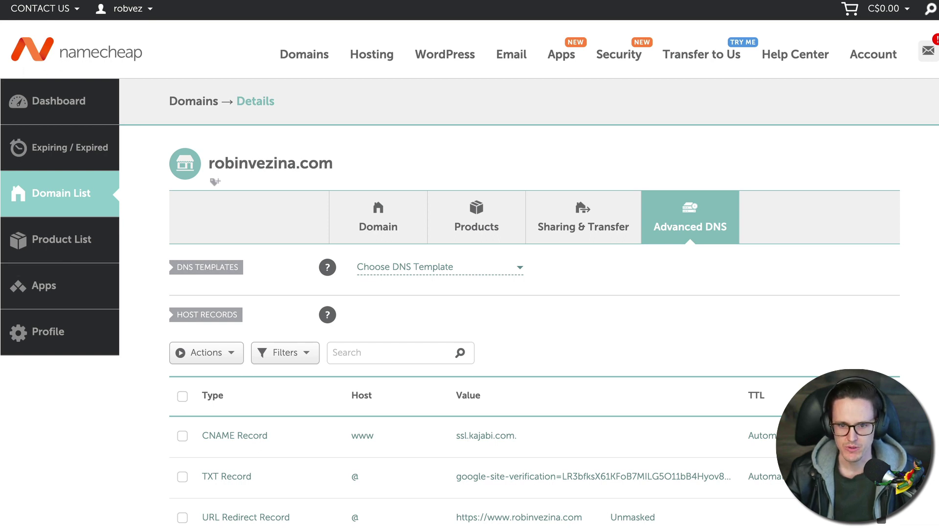
Examine the domain's host records in Namecheap's Advanced DNS settings and Facebook's instructions for adding a TXT record
{"action": "scroll", "coordinate": [176, 165], "scroll_direction": "down", "scroll_amount": 1}
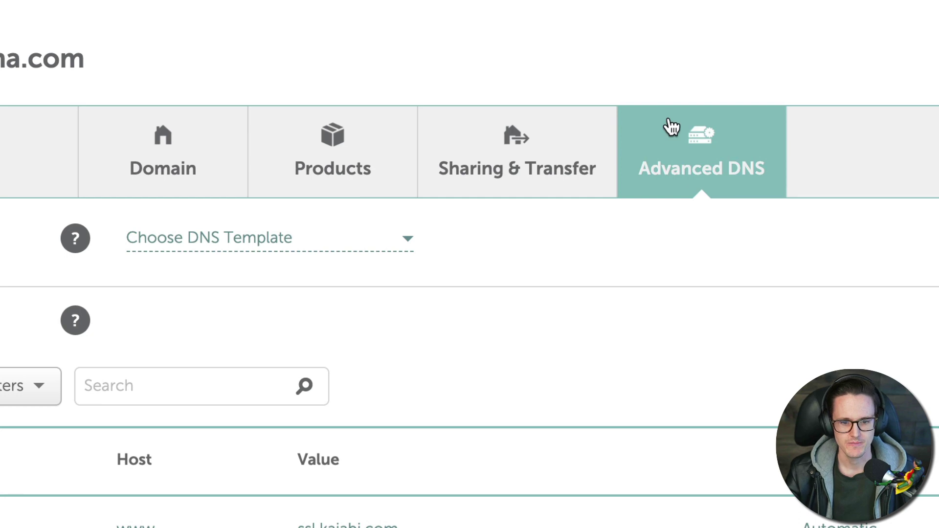
{"action": "scroll", "coordinate": [697, 137], "scroll_direction": "down", "scroll_amount": 3}
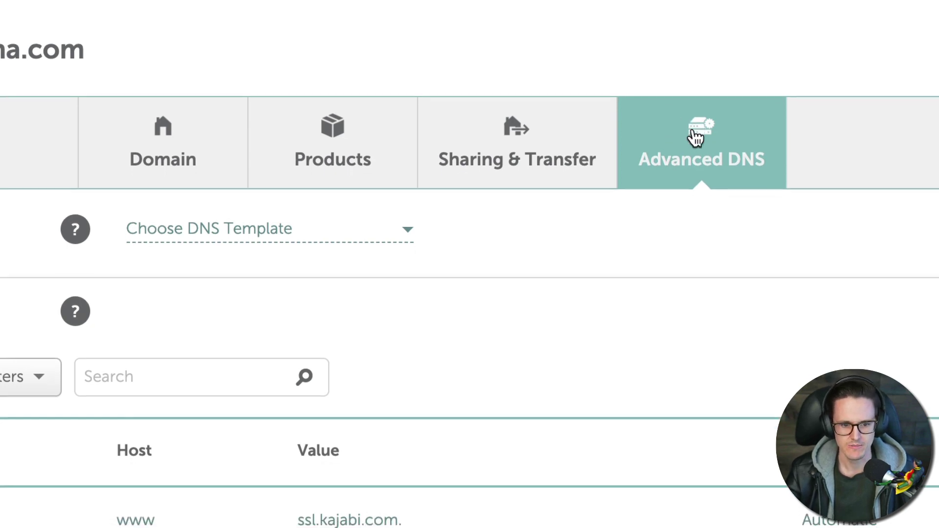
{"action": "scroll", "coordinate": [130, 105], "scroll_direction": "down", "scroll_amount": 1}
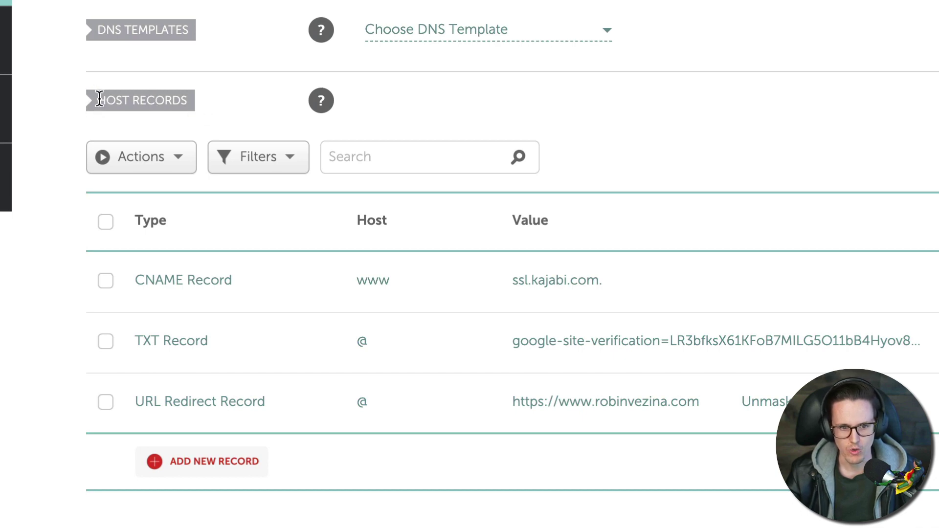
{"action": "left_click_drag", "start_coordinate": [100, 100], "coordinate": [188, 101]}
{"action": "scroll", "coordinate": [170, 116], "scroll_direction": "down", "scroll_amount": 1}
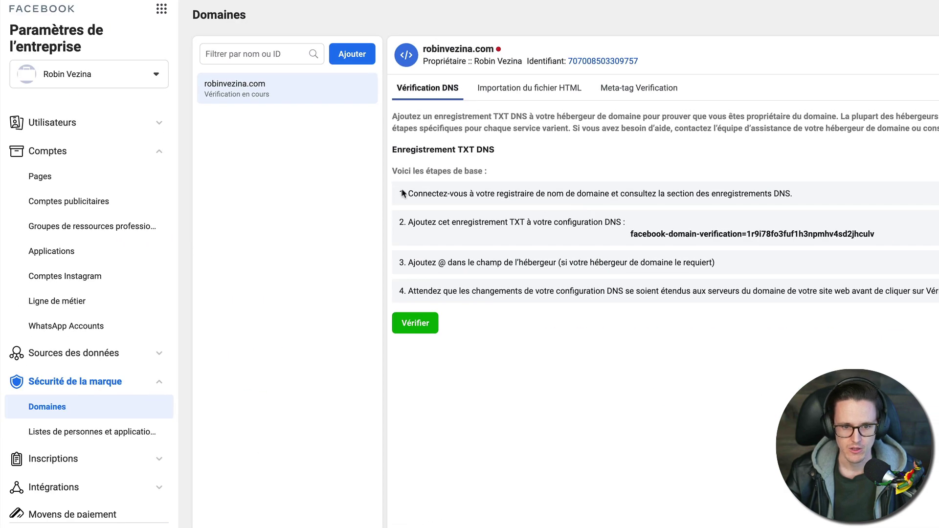
{"action": "left_click_drag", "start_coordinate": [409, 194], "coordinate": [812, 195]}
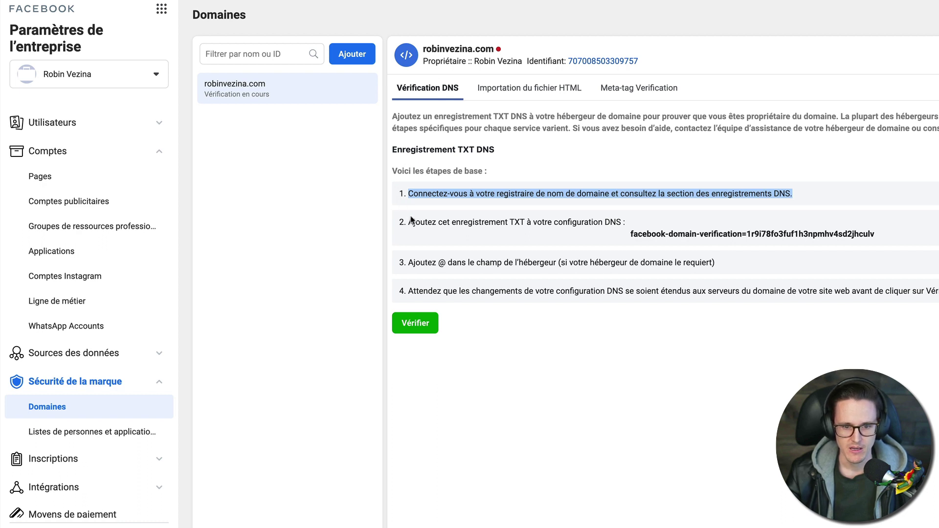
{"action": "left_click_drag", "start_coordinate": [409, 222], "coordinate": [617, 221]}
{"action": "left_click", "coordinate": [512, 219]}
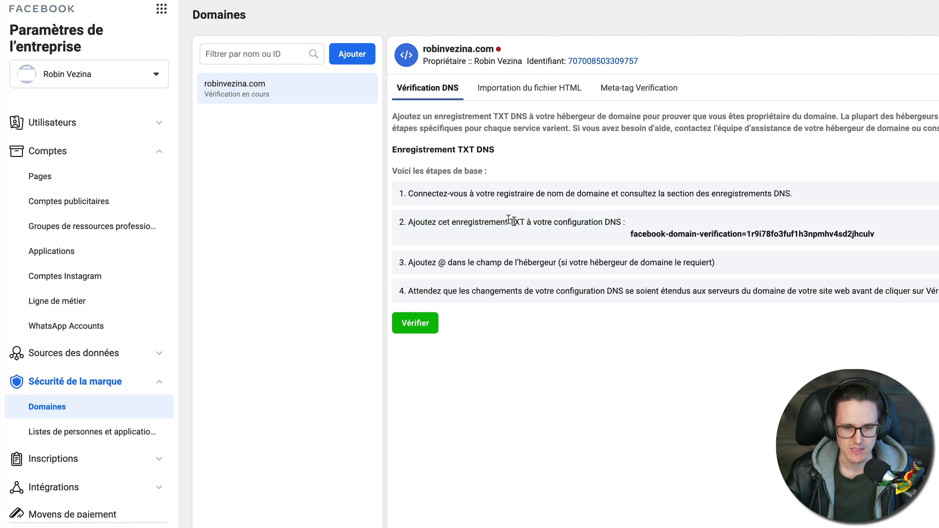
{"action": "double_click", "coordinate": [514, 221]}
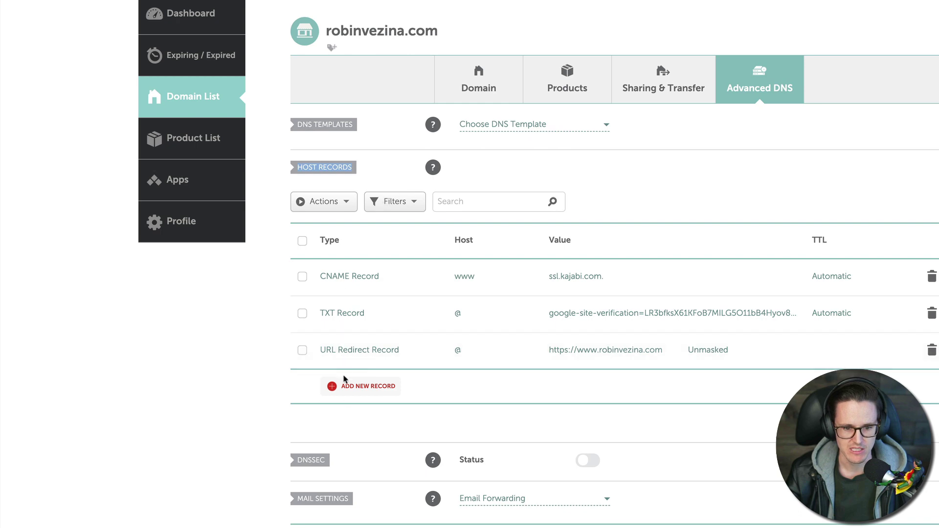
Add a new host record of type TXT Record to the domain in Namecheap
{"action": "left_click", "coordinate": [349, 389]}
{"action": "scroll", "coordinate": [349, 389], "scroll_direction": "down", "scroll_amount": 5}
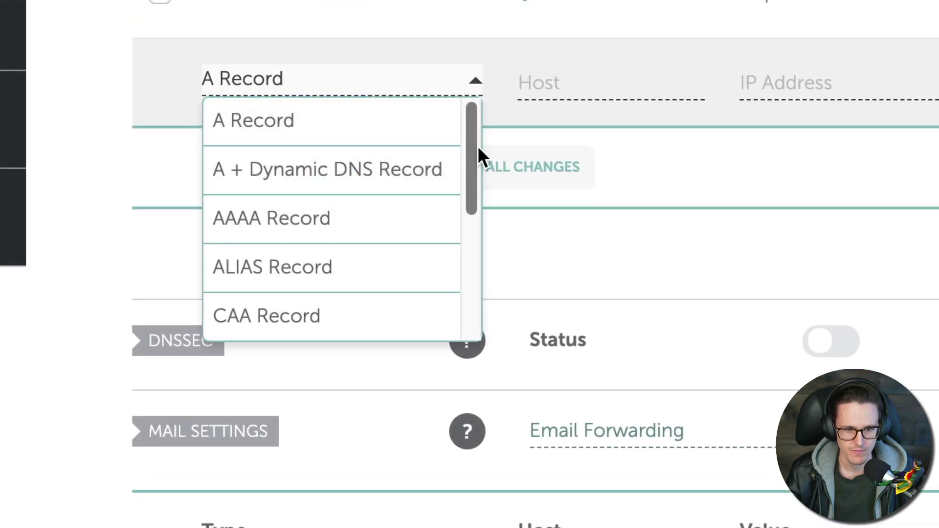
{"action": "scroll", "coordinate": [362, 186], "scroll_direction": "down", "scroll_amount": 6}
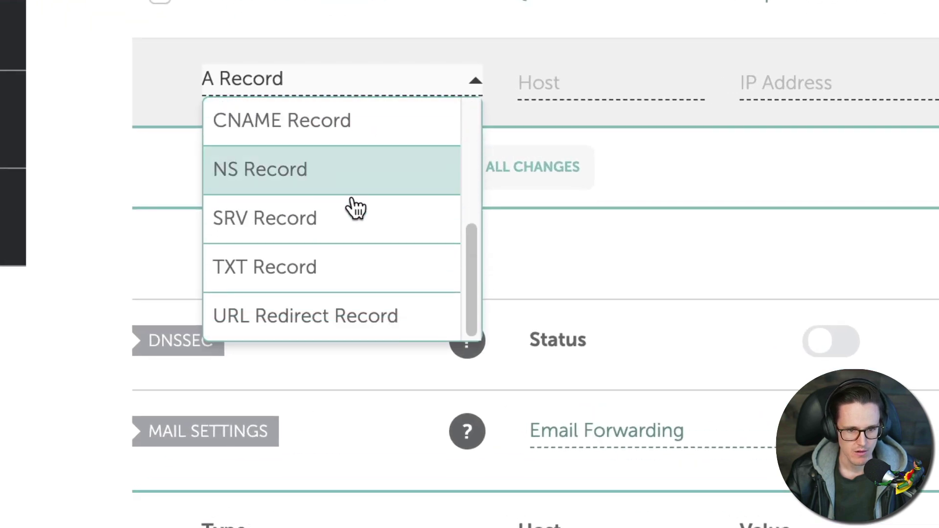
{"action": "left_click", "coordinate": [316, 242]}
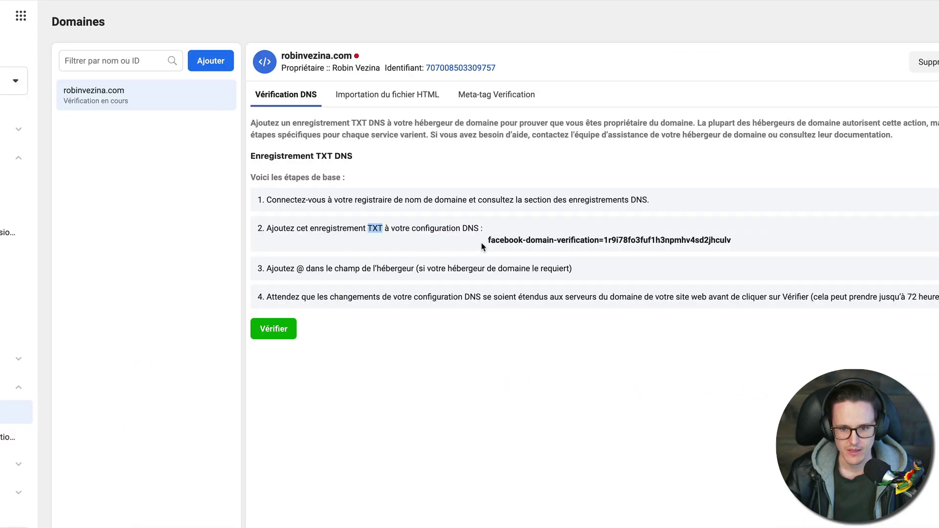
Copy the domain verification code from Facebook's DNS instructions into the value of the new TXT record in Namecheap
{"action": "left_click_drag", "start_coordinate": [488, 240], "coordinate": [733, 243]}
{"action": "key", "text": "ctrl+c"}
{"action": "left_click", "coordinate": [712, 245]}
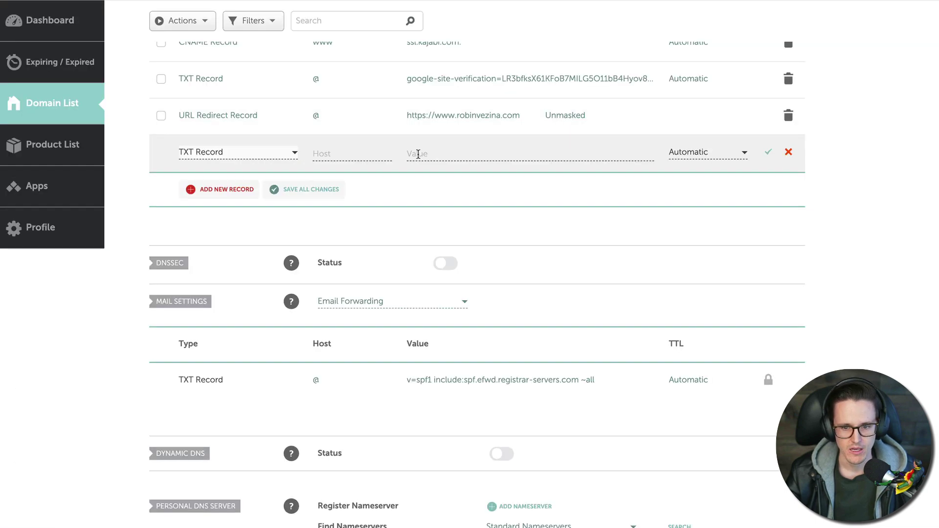
{"action": "left_click", "coordinate": [419, 155]}
{"action": "right_click", "coordinate": [419, 155]}
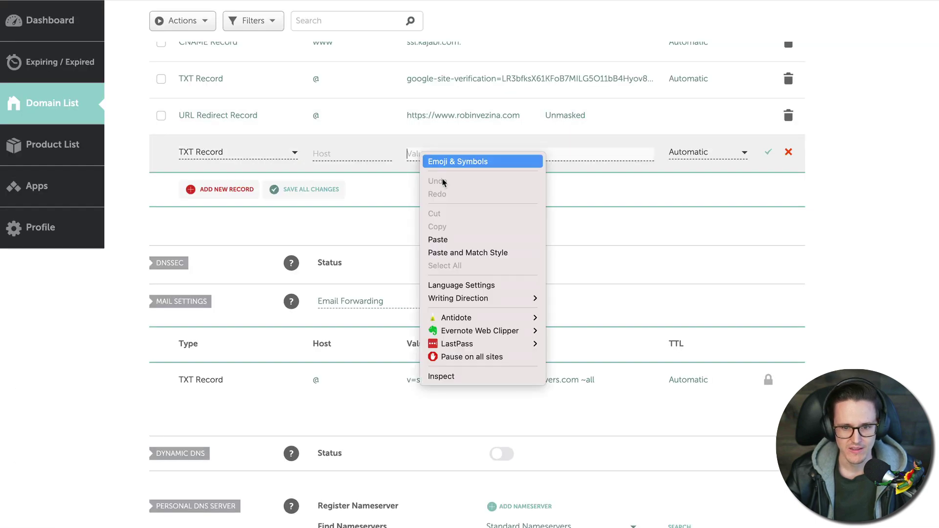
{"action": "left_click", "coordinate": [457, 238]}
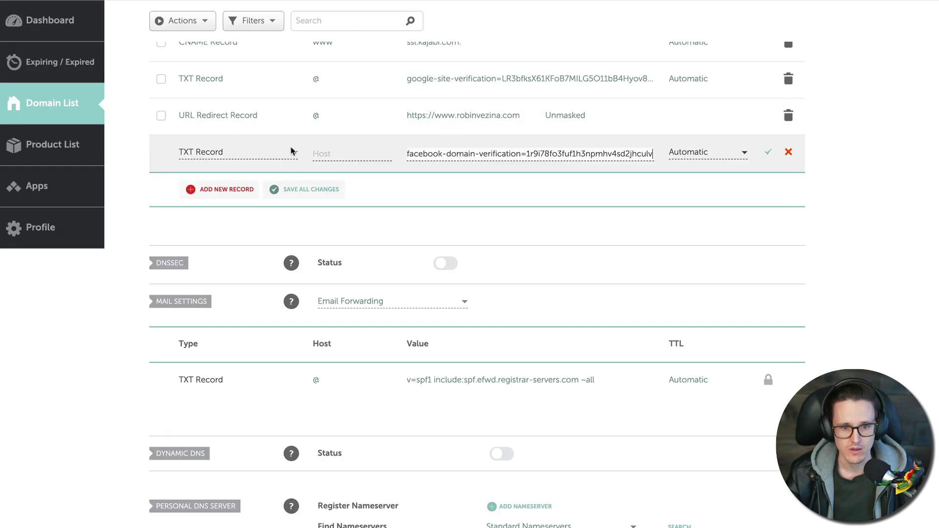
Set the new TXT record's host to @, checking it against Facebook's DNS verification instructions
{"action": "left_click", "coordinate": [330, 154]}
{"action": "type", "text": "@"}
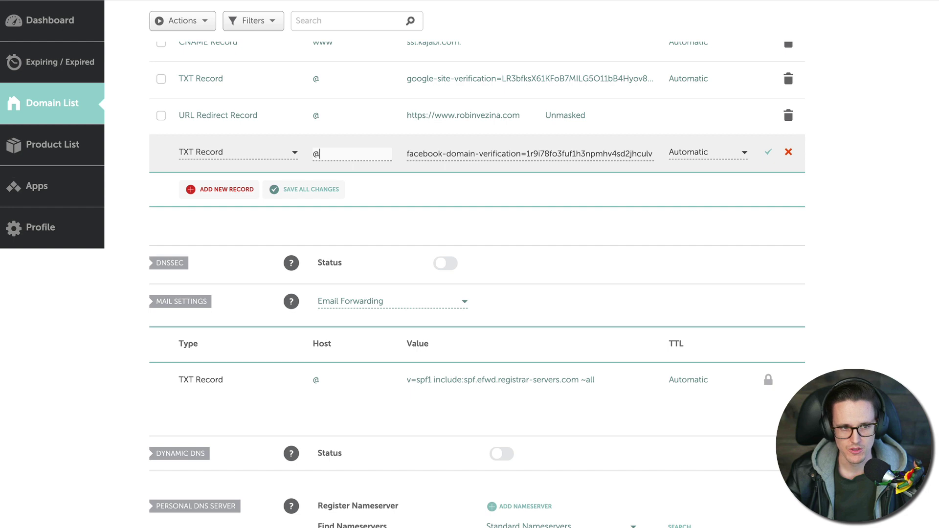
{"action": "key", "text": "alt+Tab"}
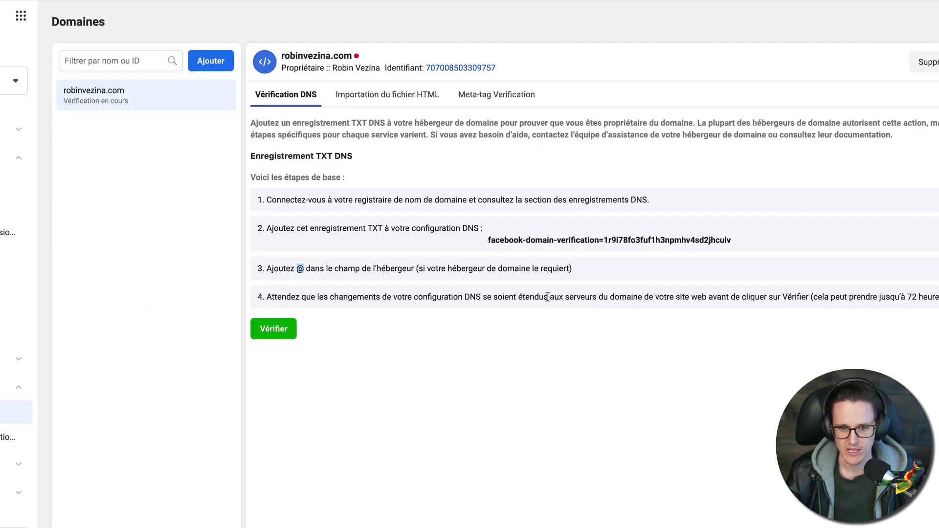
{"action": "key", "text": "alt+Tab"}
{"action": "type", "text": "@"}
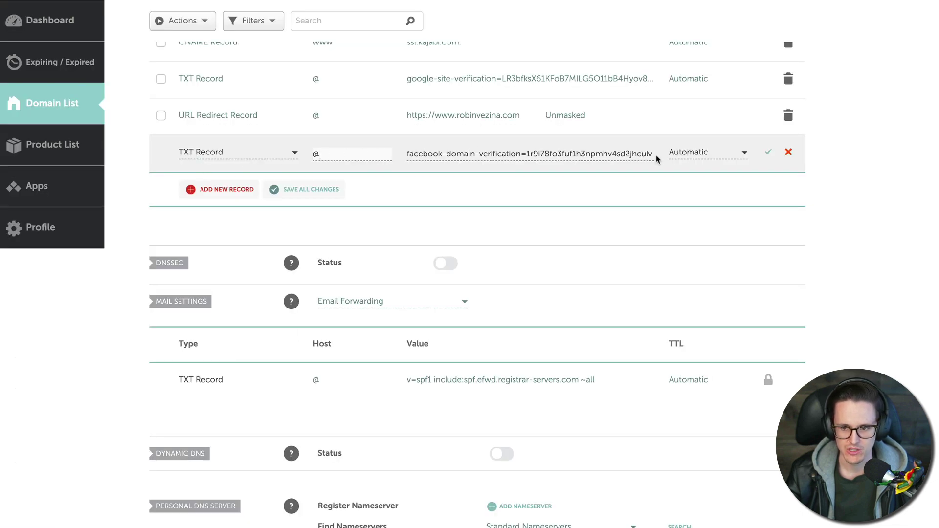
Save the new TXT record in Namecheap and return to Facebook's DNS verification page
{"action": "left_click", "coordinate": [769, 155]}
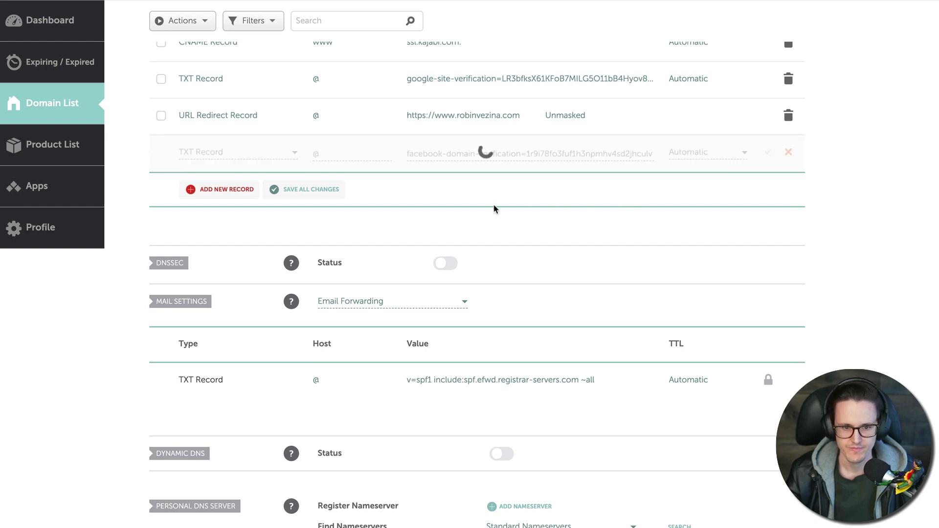
{"action": "scroll", "coordinate": [494, 209], "scroll_direction": "up", "scroll_amount": 2}
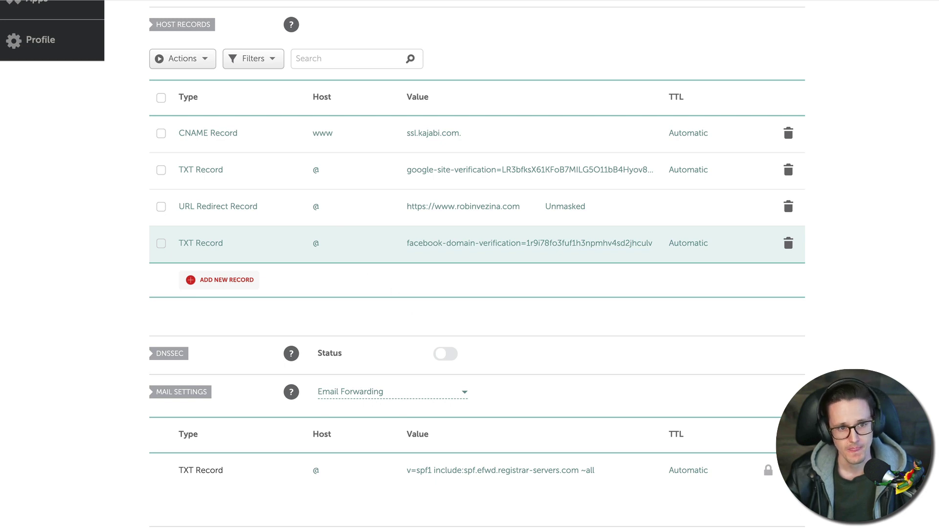
{"action": "key", "text": "alt+Tab"}
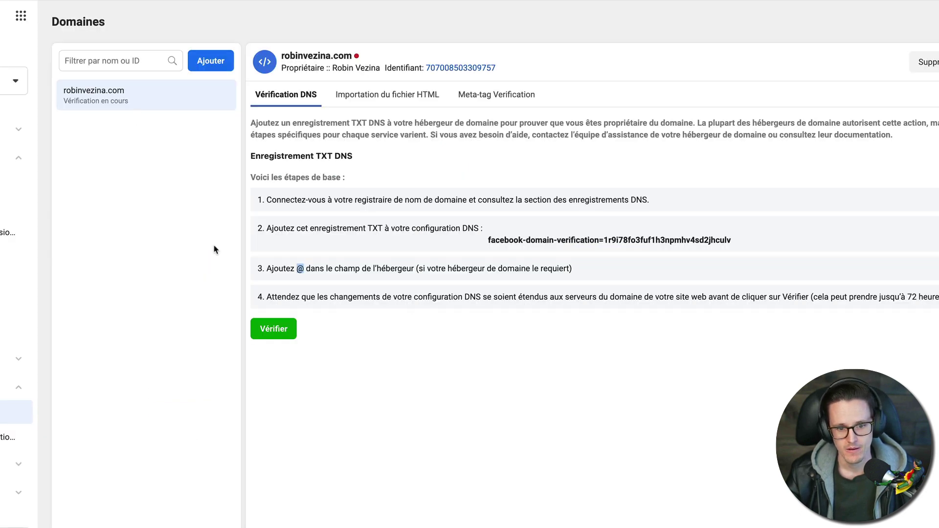
Run Facebook's DNS verification for the added domain, close the confirmation and check the domain's status
{"action": "left_click", "coordinate": [277, 328]}
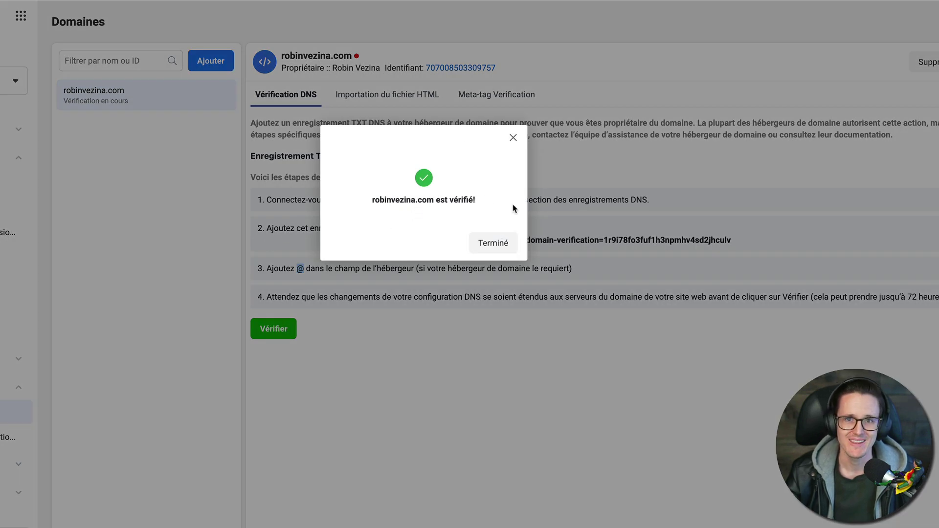
{"action": "left_click", "coordinate": [497, 245]}
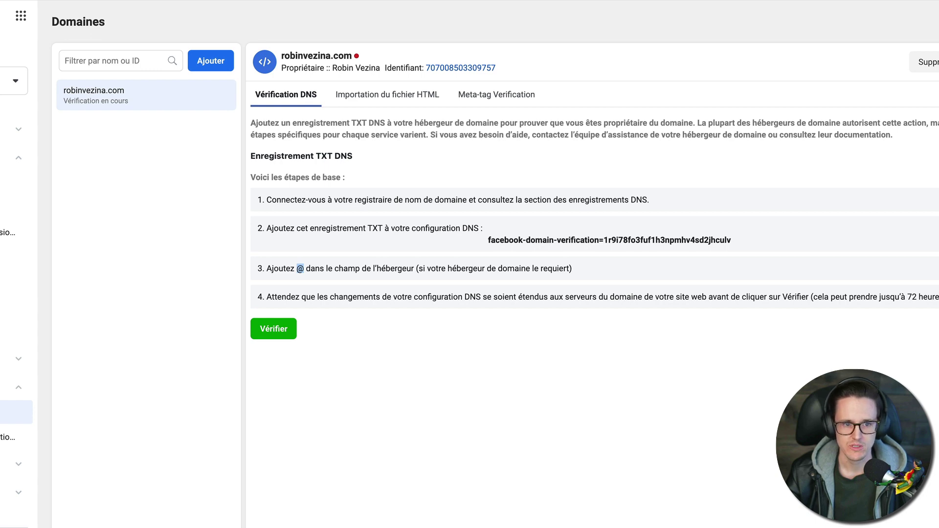
{"action": "mouse_move", "coordinate": [356, 58]}
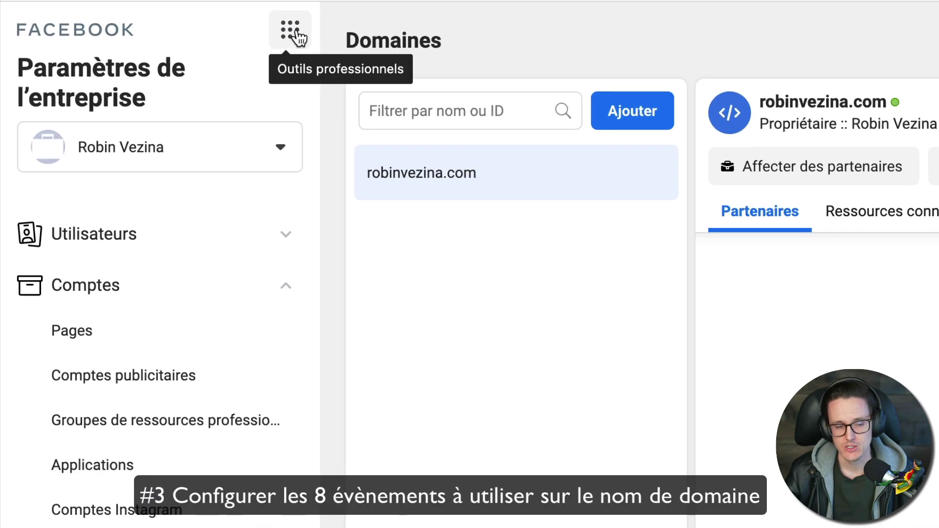
Open Events Manager and go to the web event configurations through the pixel's Aggregated Event Measurement tool
{"action": "left_click", "coordinate": [288, 32]}
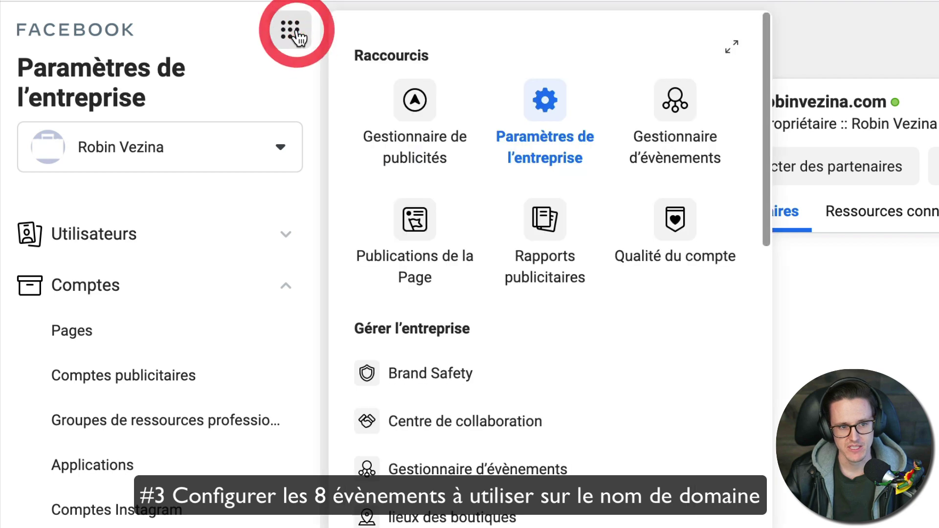
{"action": "left_click", "coordinate": [674, 98]}
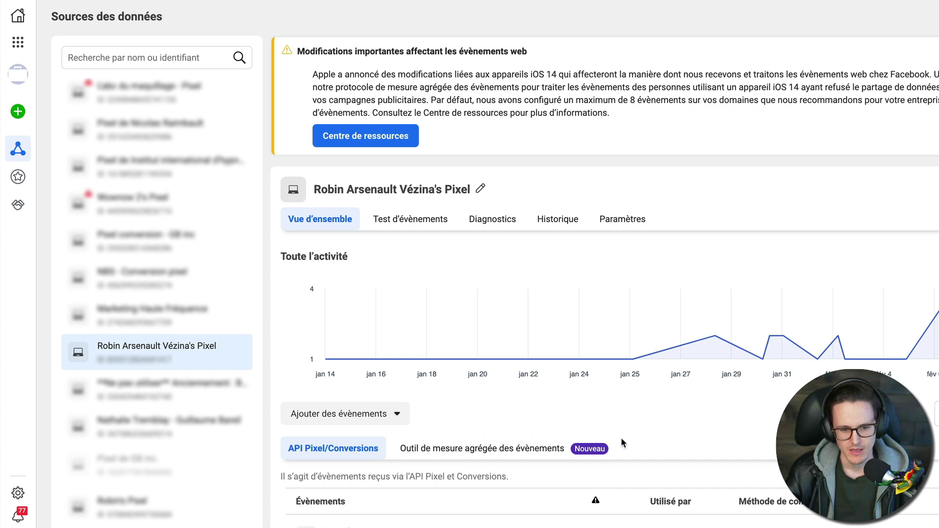
{"action": "scroll", "coordinate": [621, 440], "scroll_direction": "down", "scroll_amount": 1}
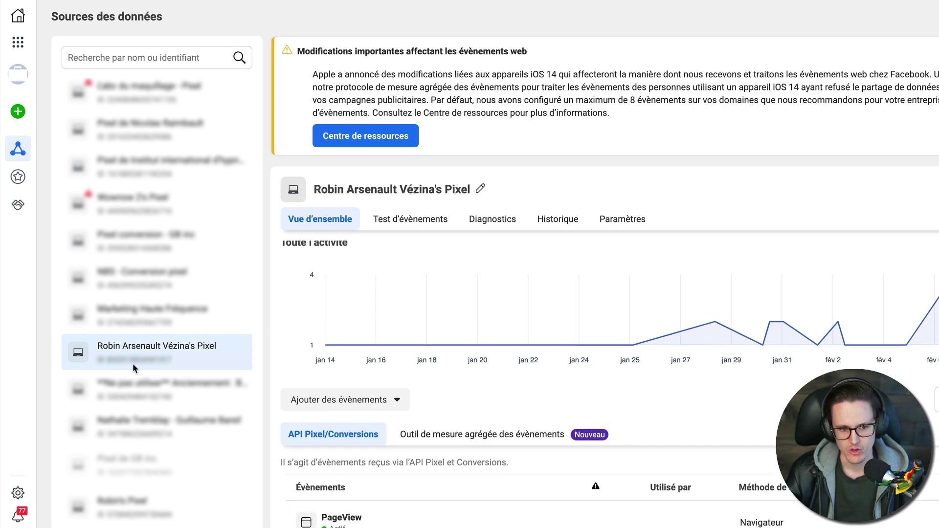
{"action": "left_click", "coordinate": [544, 436]}
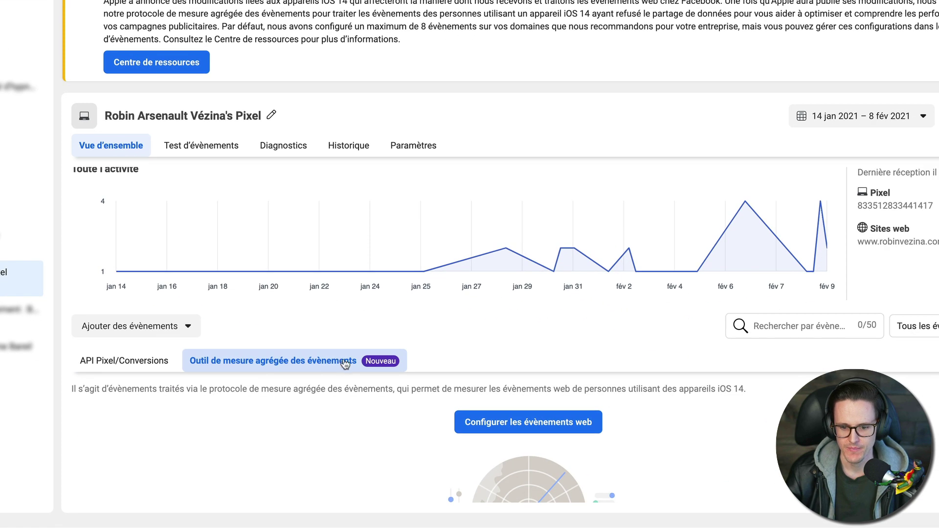
{"action": "scroll", "coordinate": [636, 436], "scroll_direction": "down", "scroll_amount": 2}
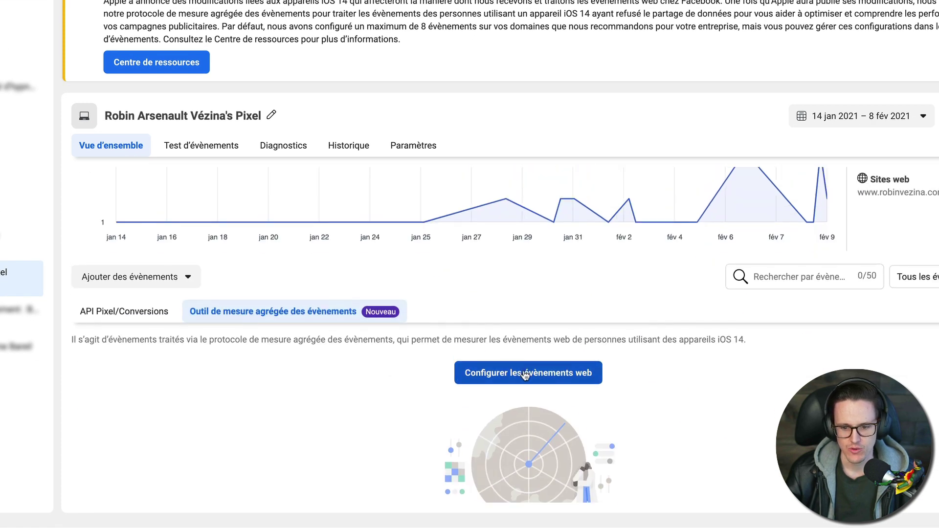
{"action": "left_click", "coordinate": [525, 375]}
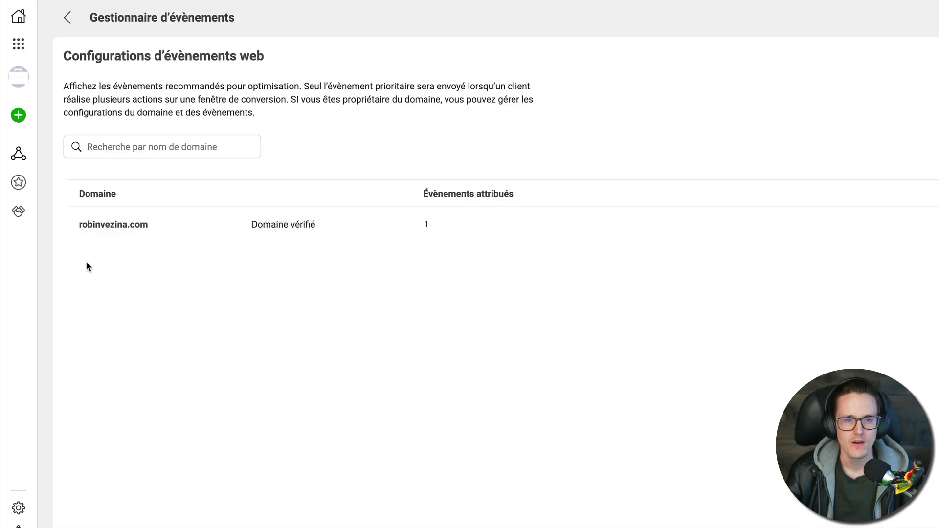
Open the verified domain's web events for editing, accept the modification notice and check how many event slots are filled
{"action": "left_click", "coordinate": [199, 231]}
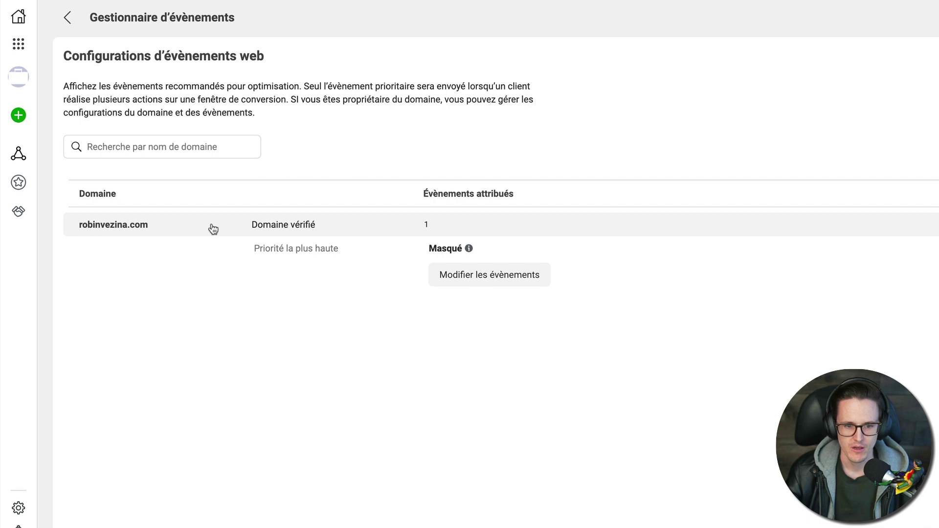
{"action": "left_click", "coordinate": [467, 279]}
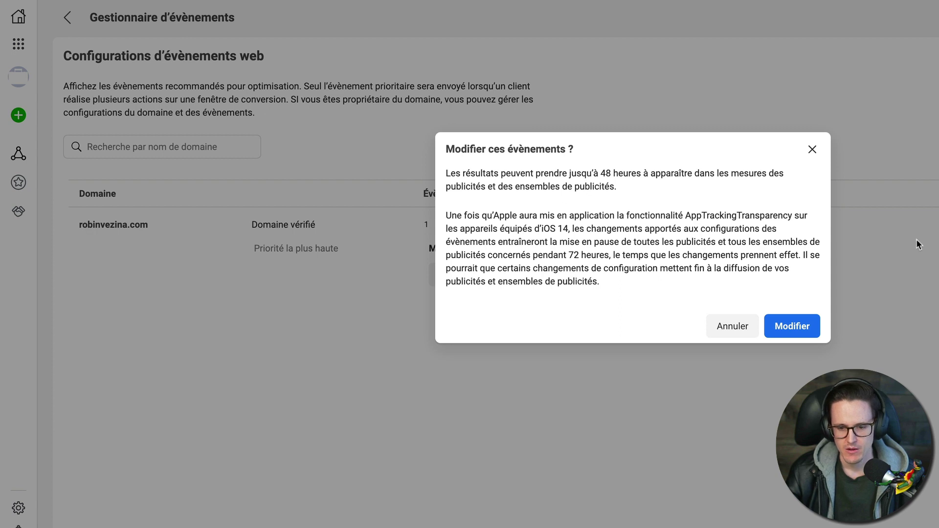
{"action": "left_click", "coordinate": [794, 327]}
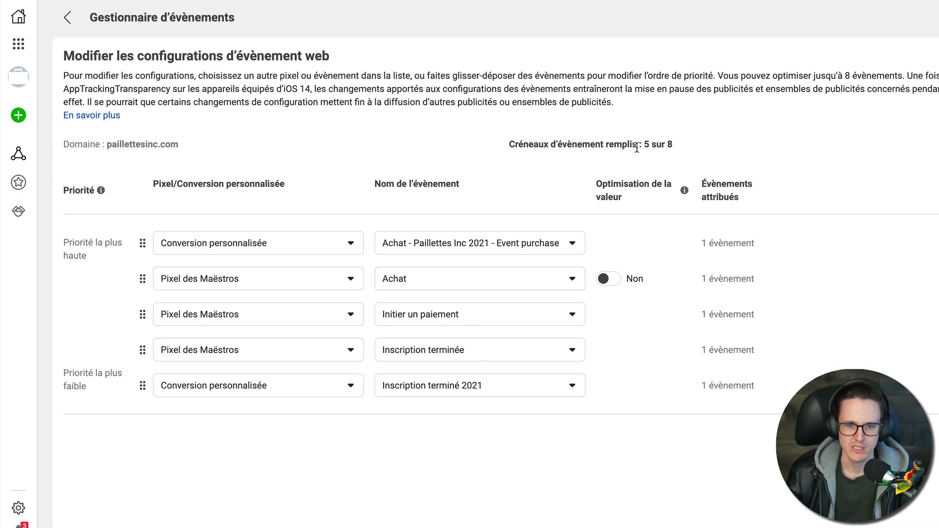
{"action": "left_click_drag", "start_coordinate": [675, 144], "coordinate": [644, 141]}
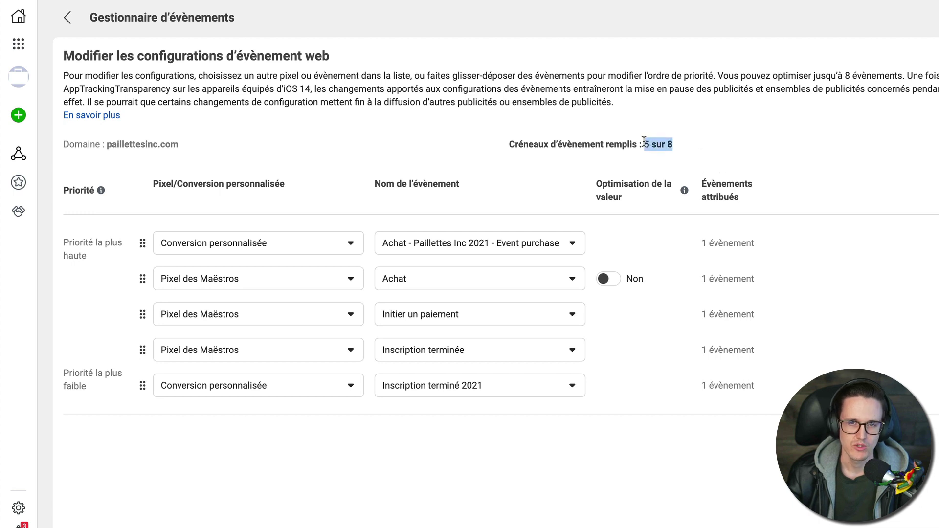
{"action": "left_click", "coordinate": [644, 142]}
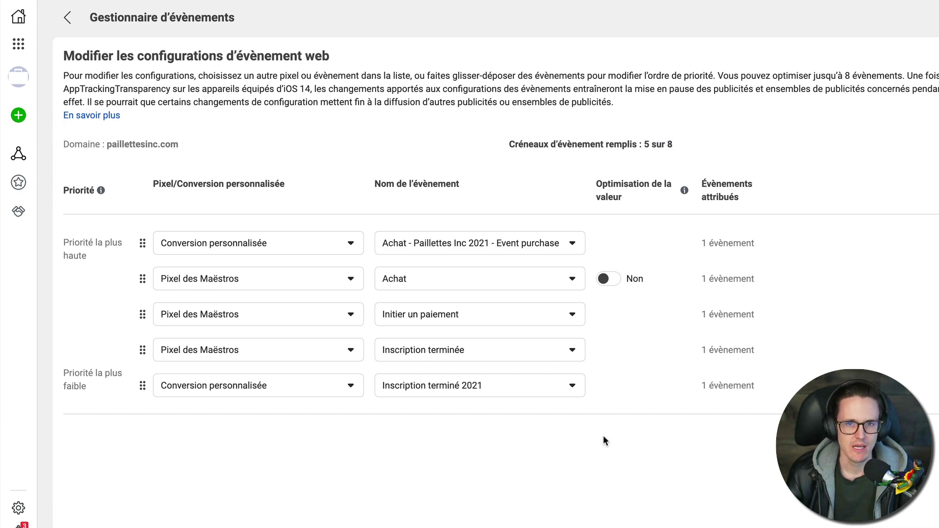